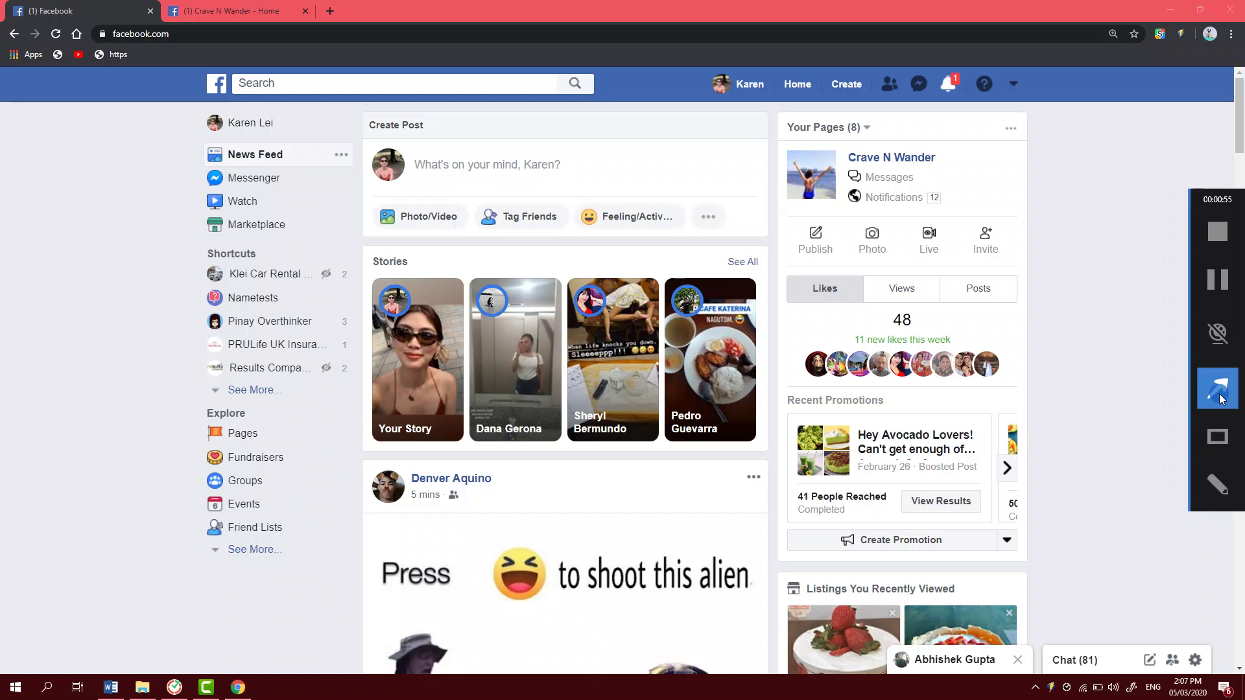
# Bring up Facebook's Create menu with its Page, Ad, Group, Event, Marketplace and Fundraiser options.
pyautogui.moveTo(1088, 239); pyautogui.dragTo(857, 90)
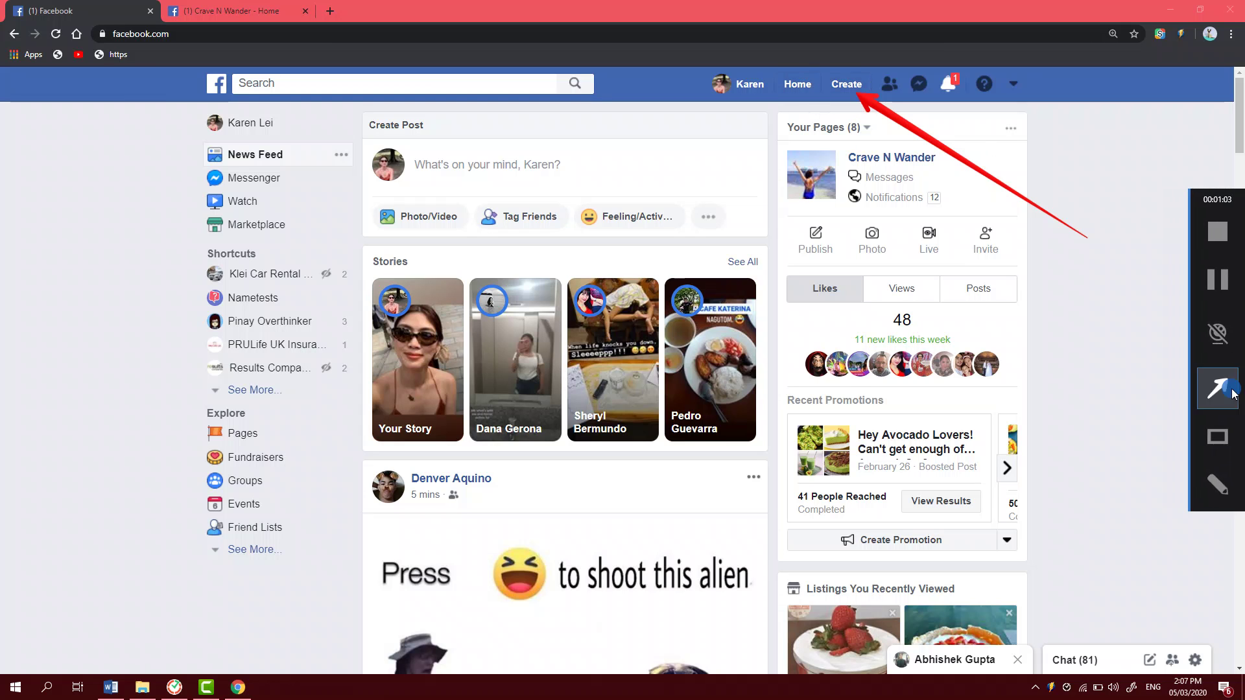
pyautogui.click(1233, 395)
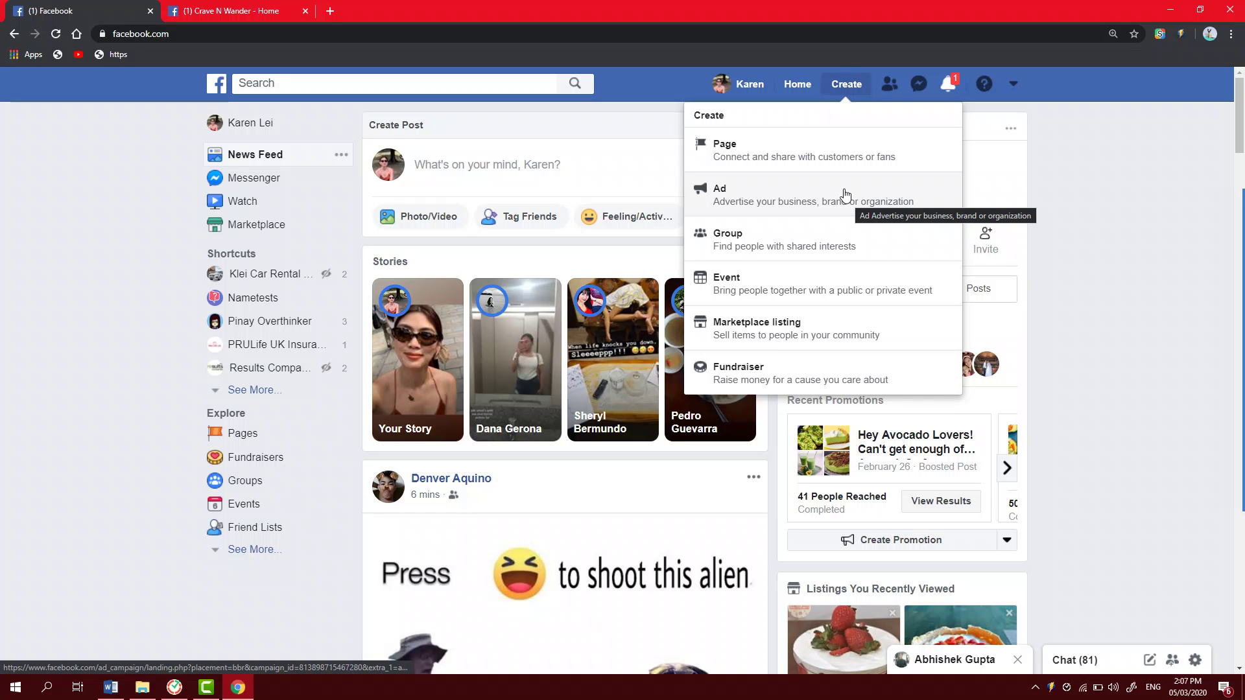
# Start a new Page and begin the Business or Brand setup form.
pyautogui.click(833, 163)
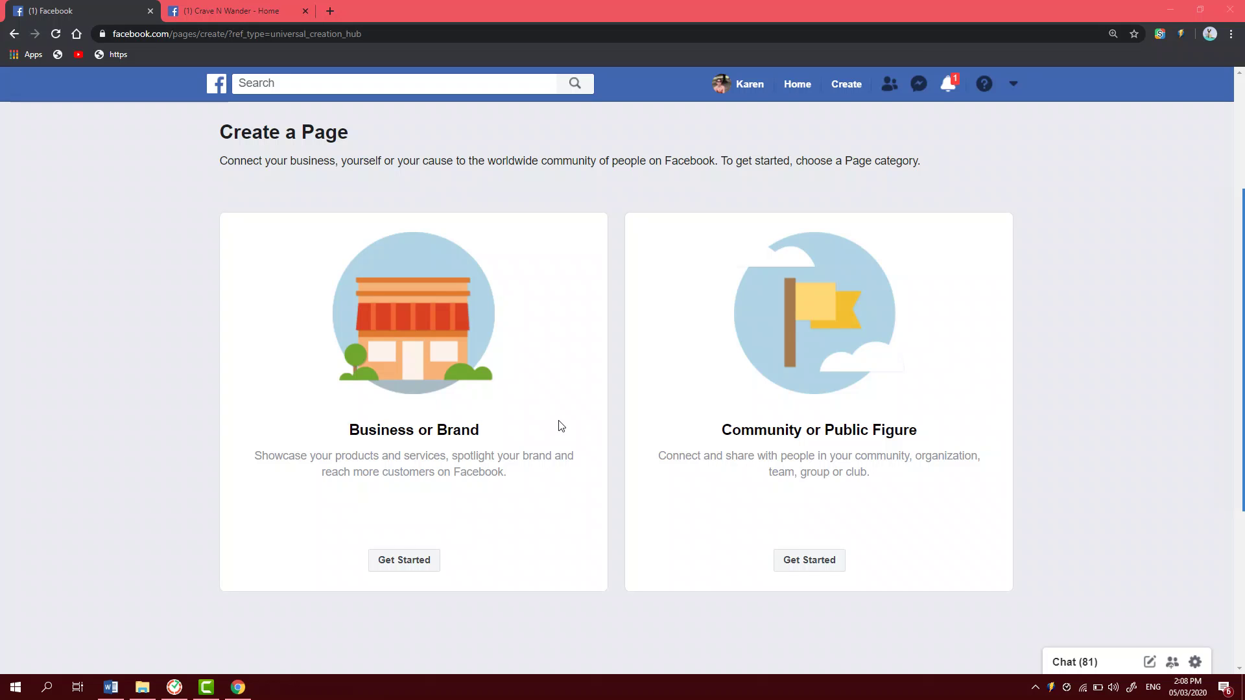
pyautogui.click(894, 352)
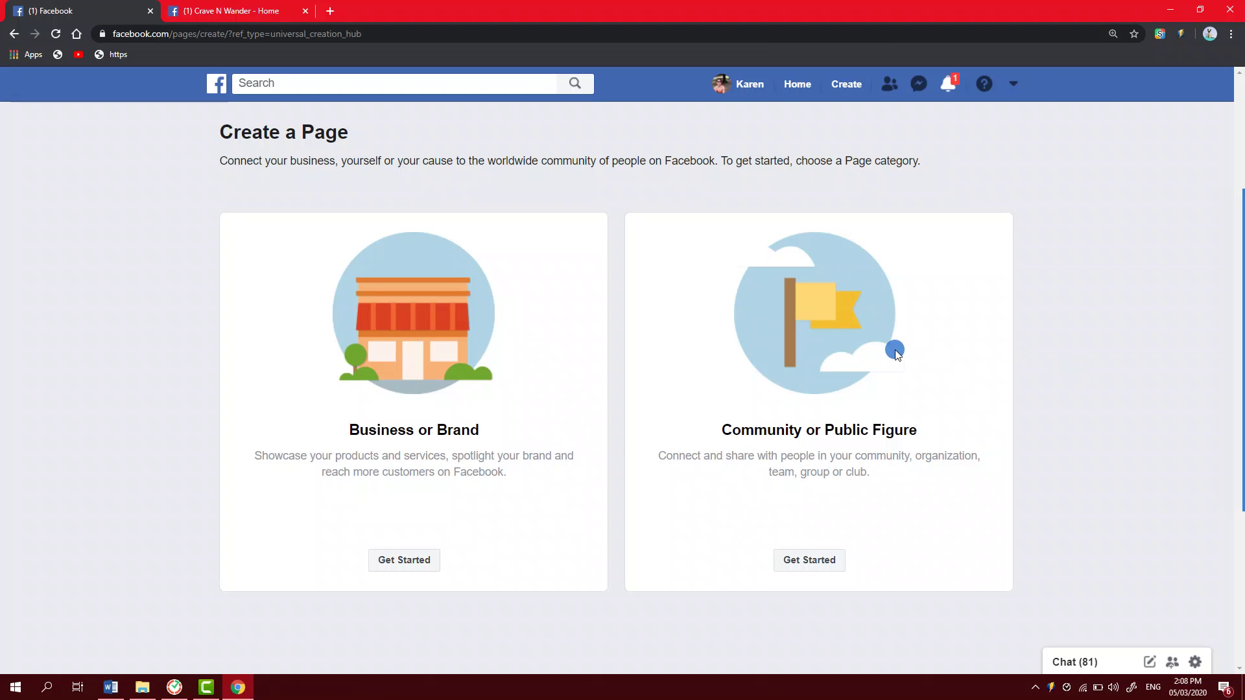
pyautogui.tripleClick(904, 356)
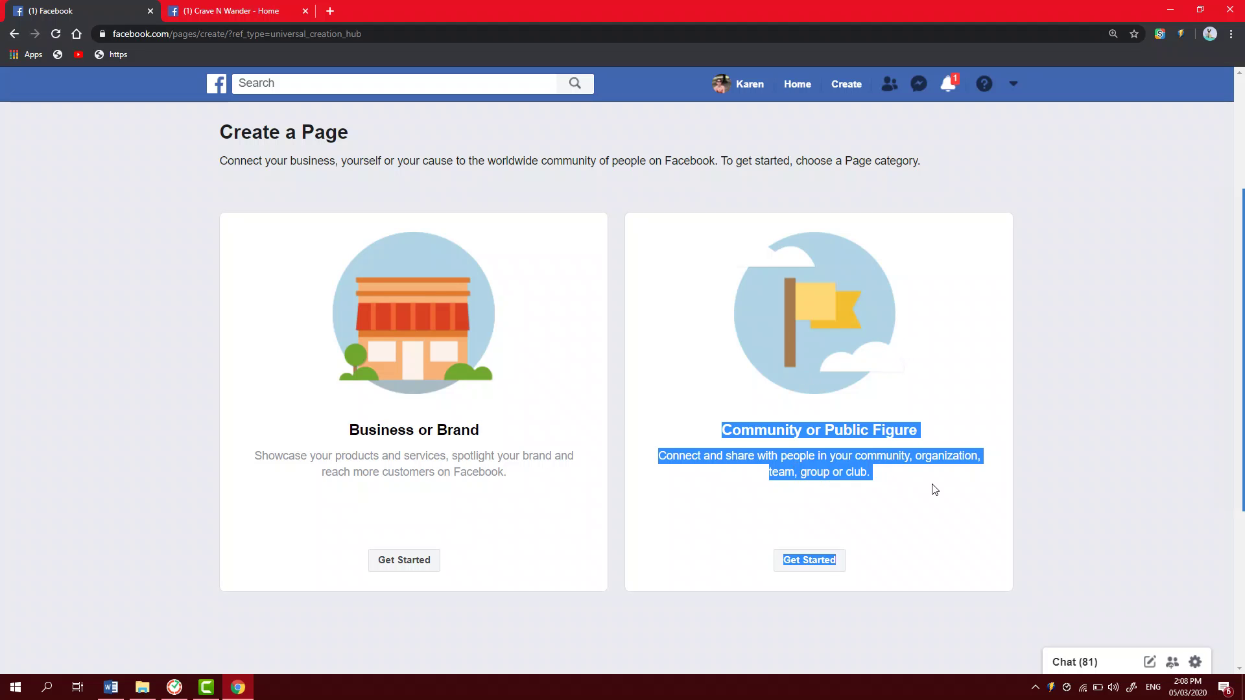
pyautogui.click(932, 484)
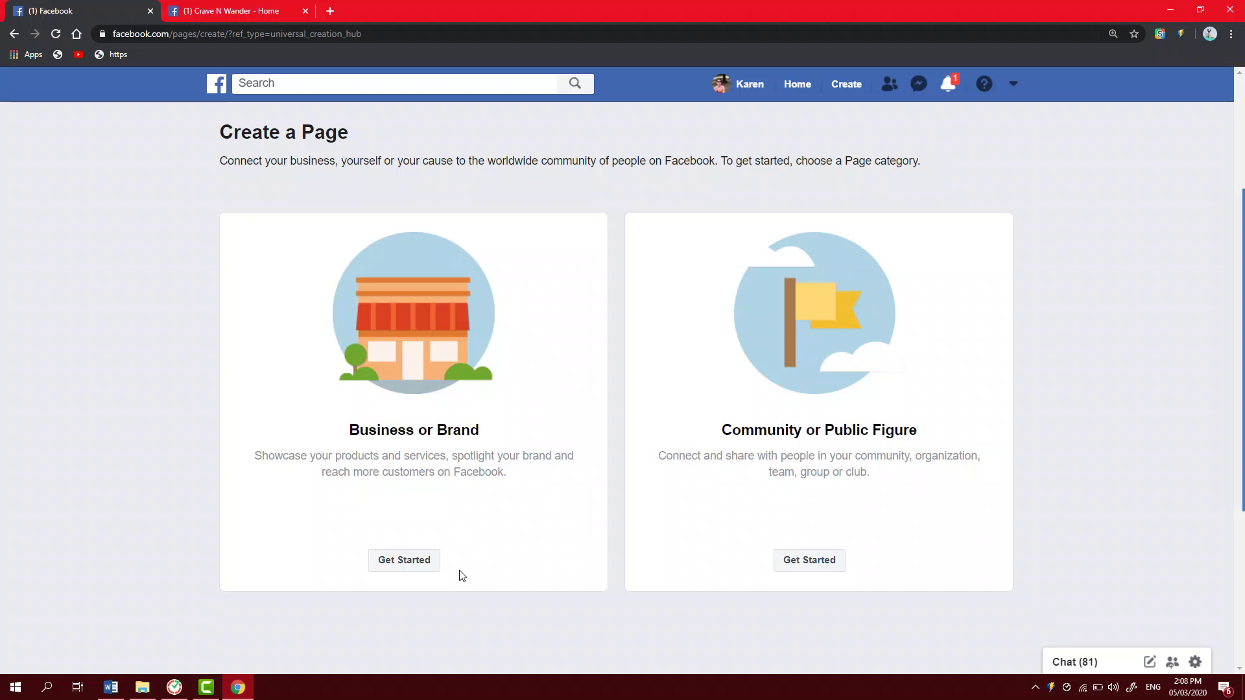
pyautogui.click(421, 563)
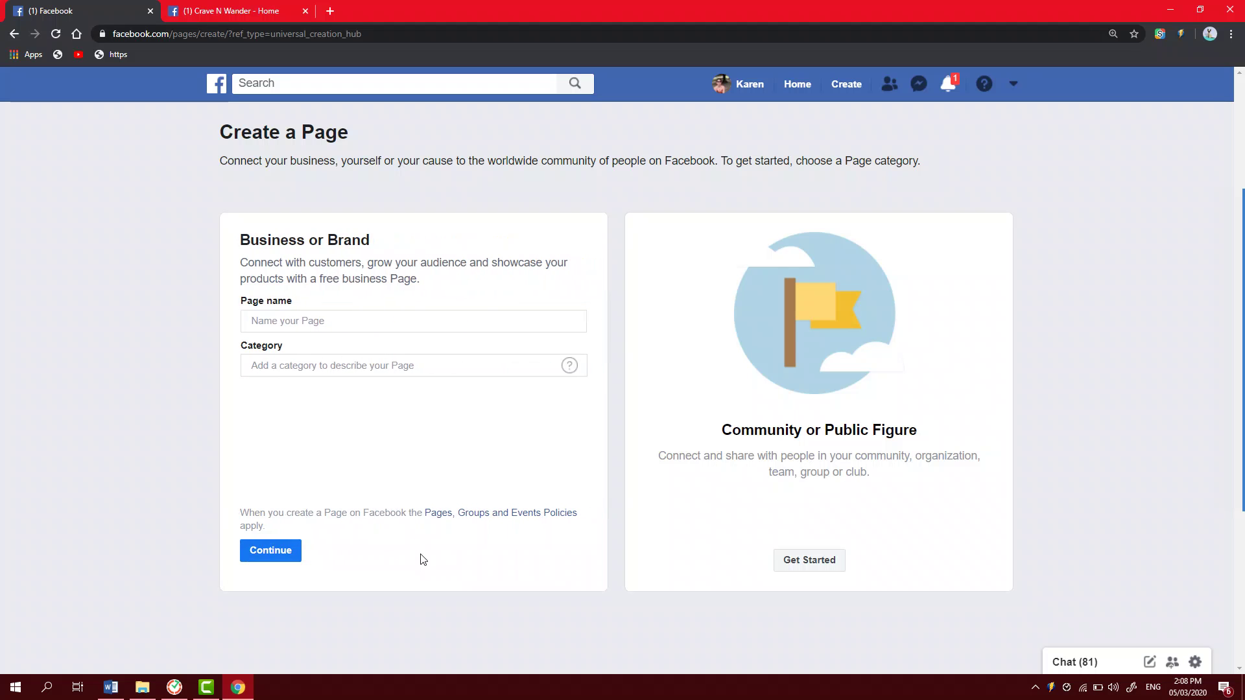
# Enter 'Test Page' as the name of the new business Page.
pyautogui.click(336, 319)
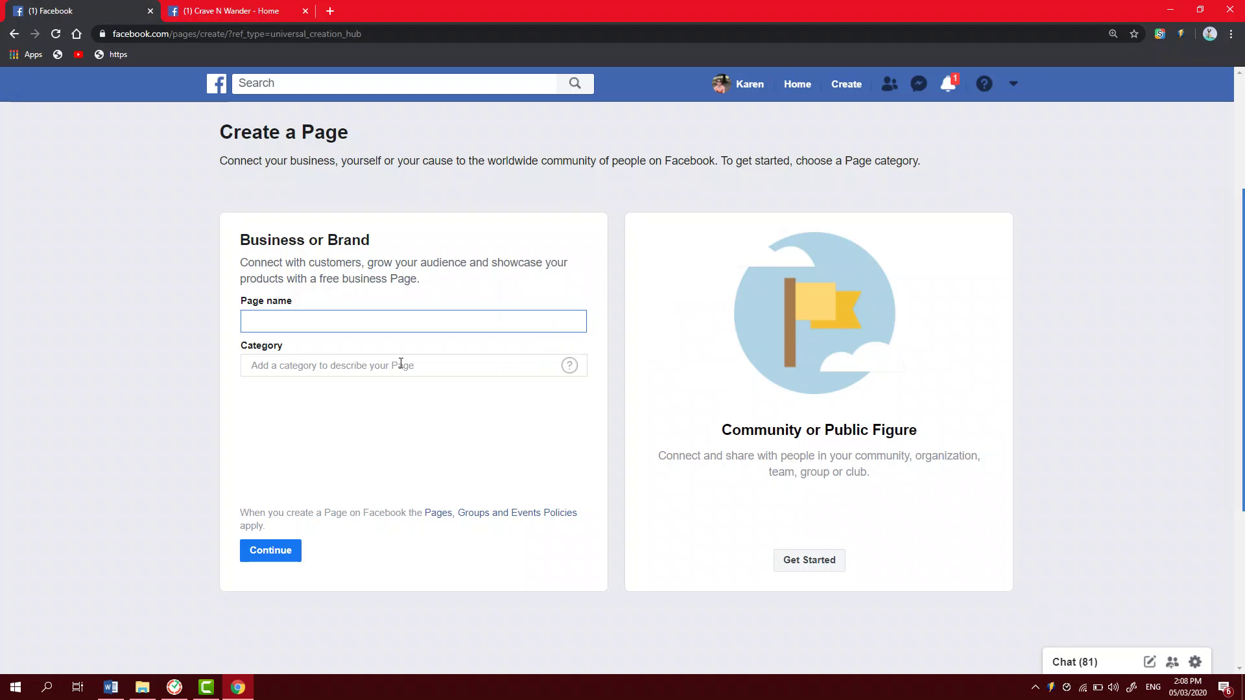
pyautogui.click(368, 321)
pyautogui.click(276, 322)
pyautogui.write('Test')
pyautogui.write(' Page')
pyautogui.click(324, 361)
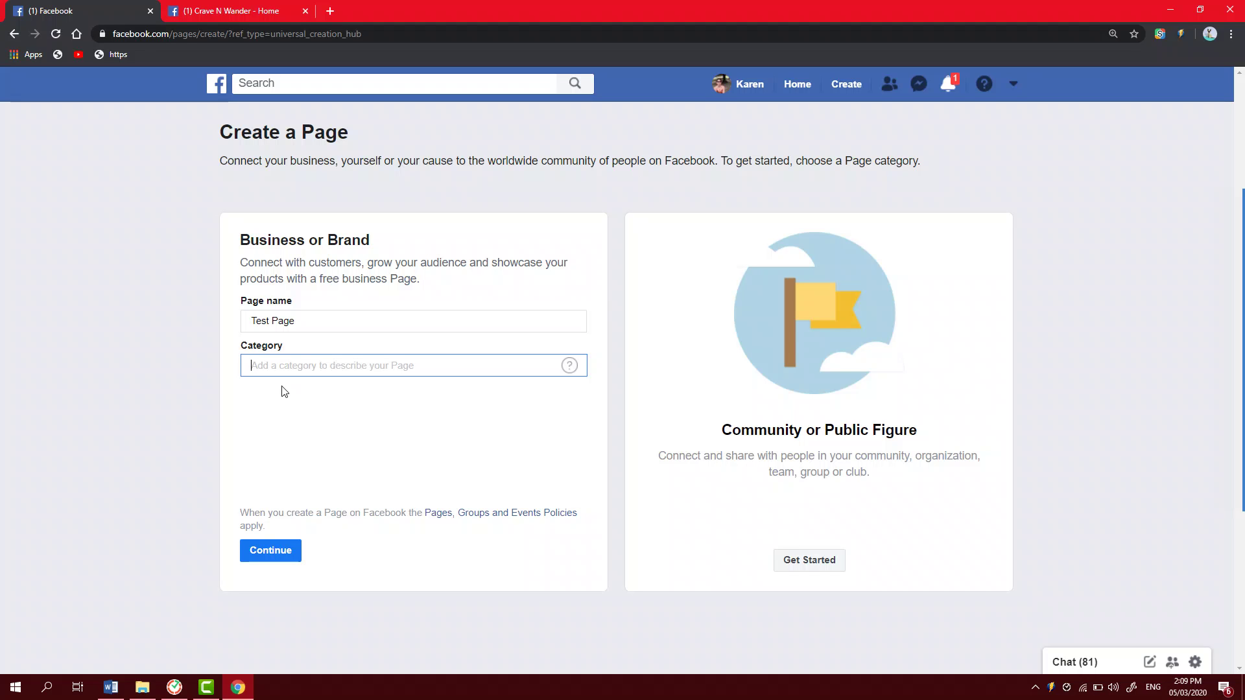
pyautogui.click(285, 363)
# Set the Page category to Video Game and submit the Test Page details.
pyautogui.click(472, 358)
pyautogui.write('gam')
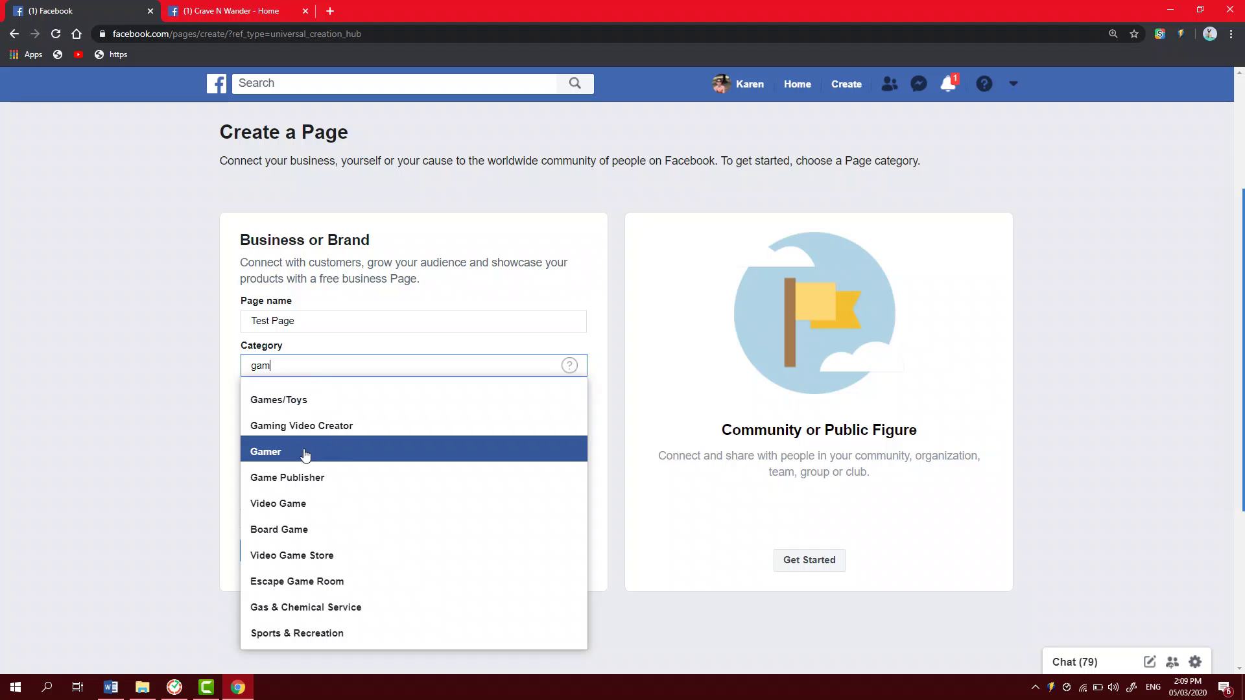
pyautogui.click(306, 504)
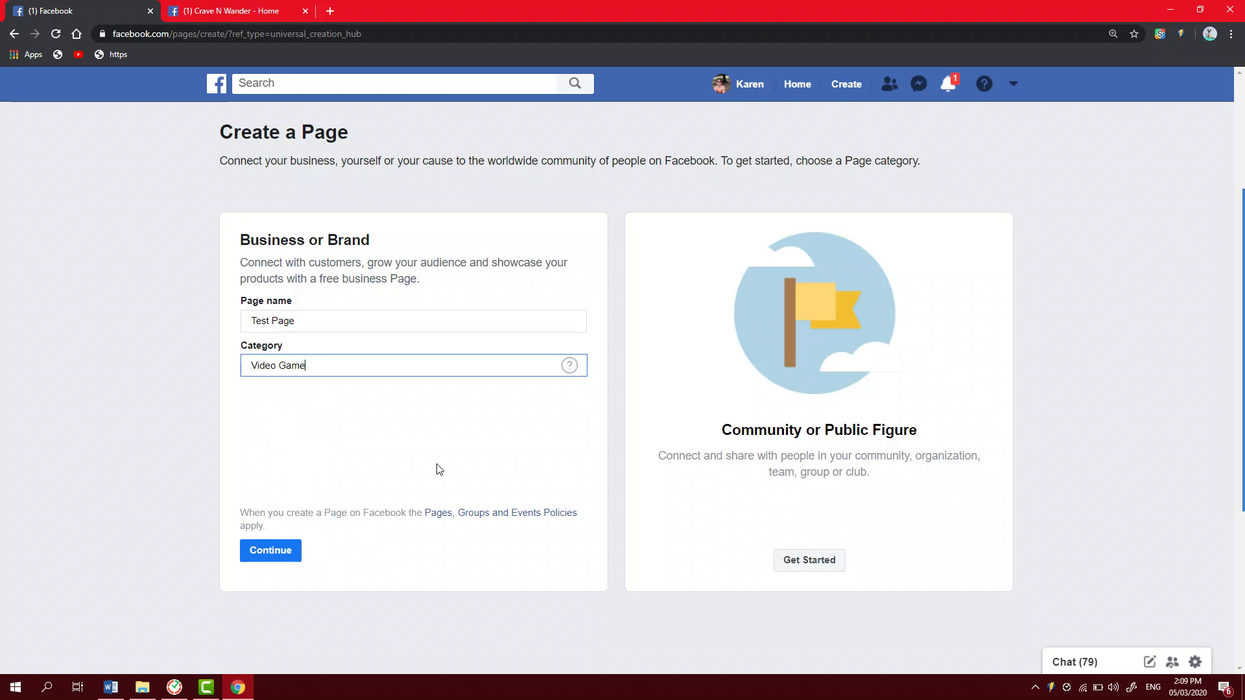
pyautogui.click(575, 367)
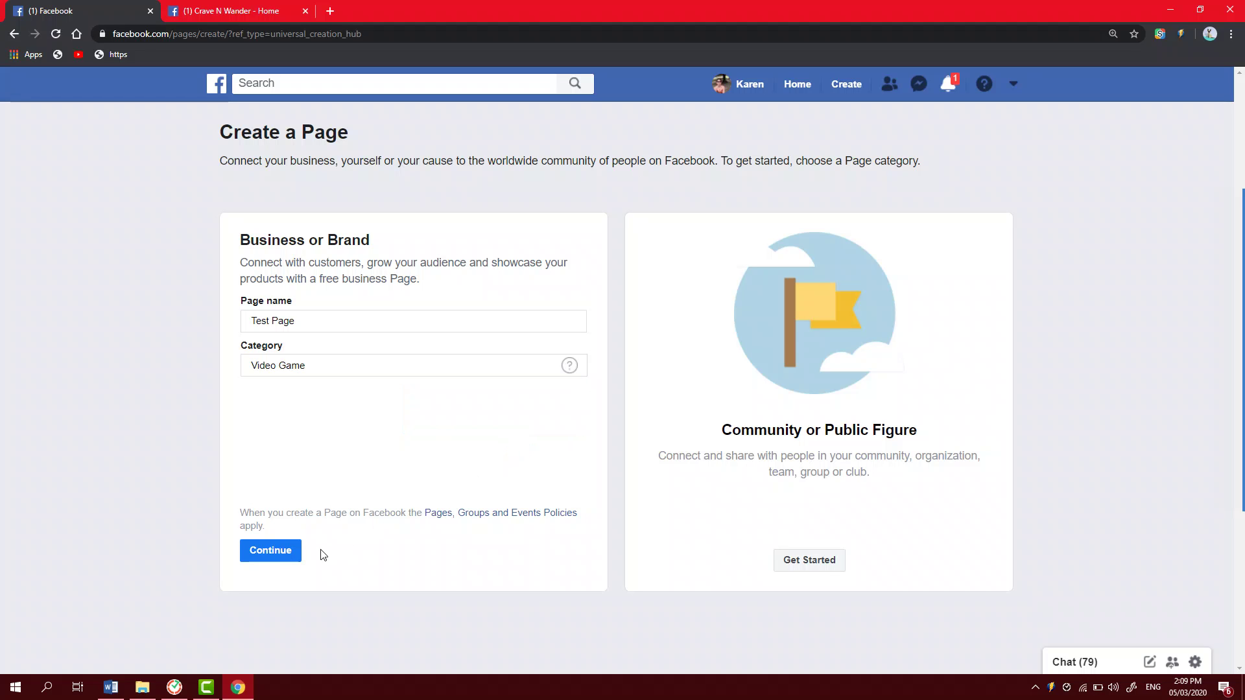
pyautogui.click(279, 552)
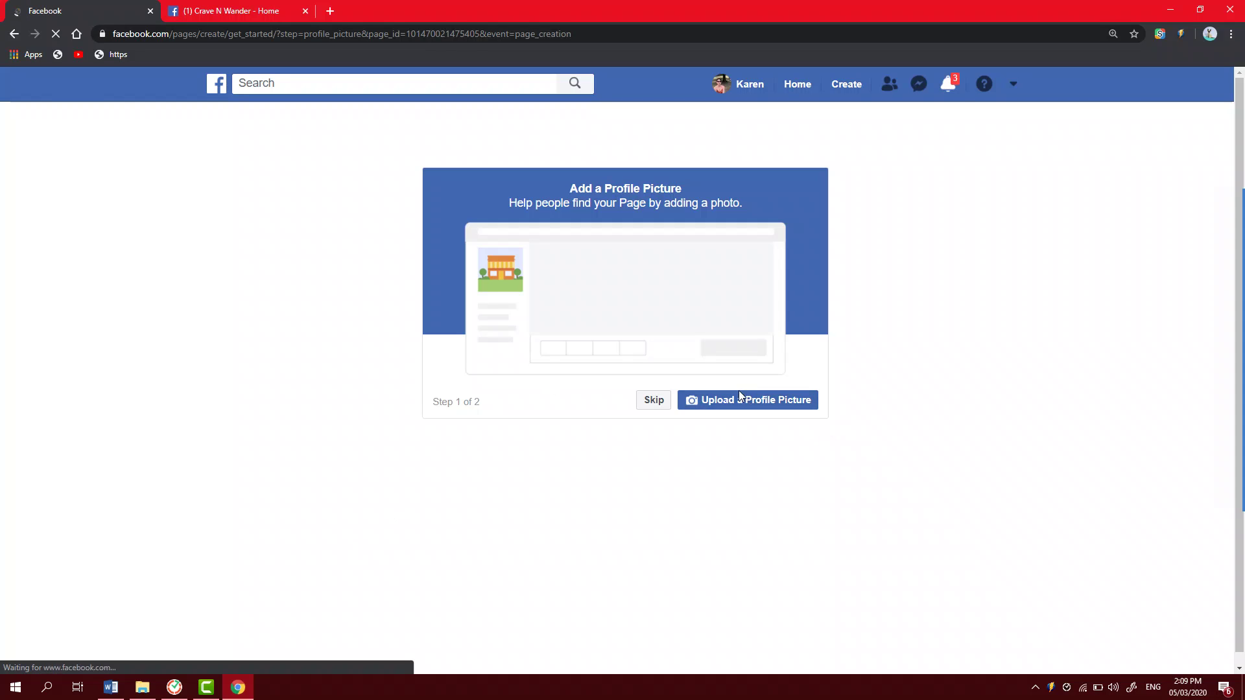
# Skip the profile picture and cover photo steps, then reload the new Page.
pyautogui.click(652, 408)
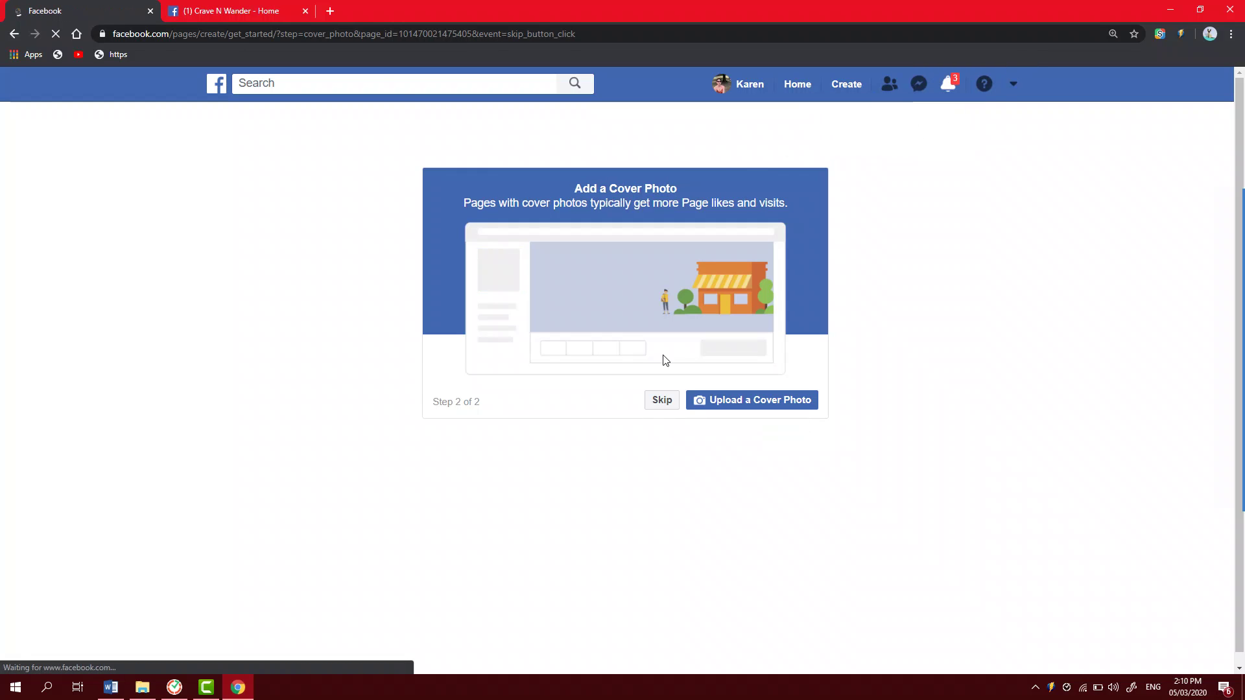
pyautogui.click(660, 406)
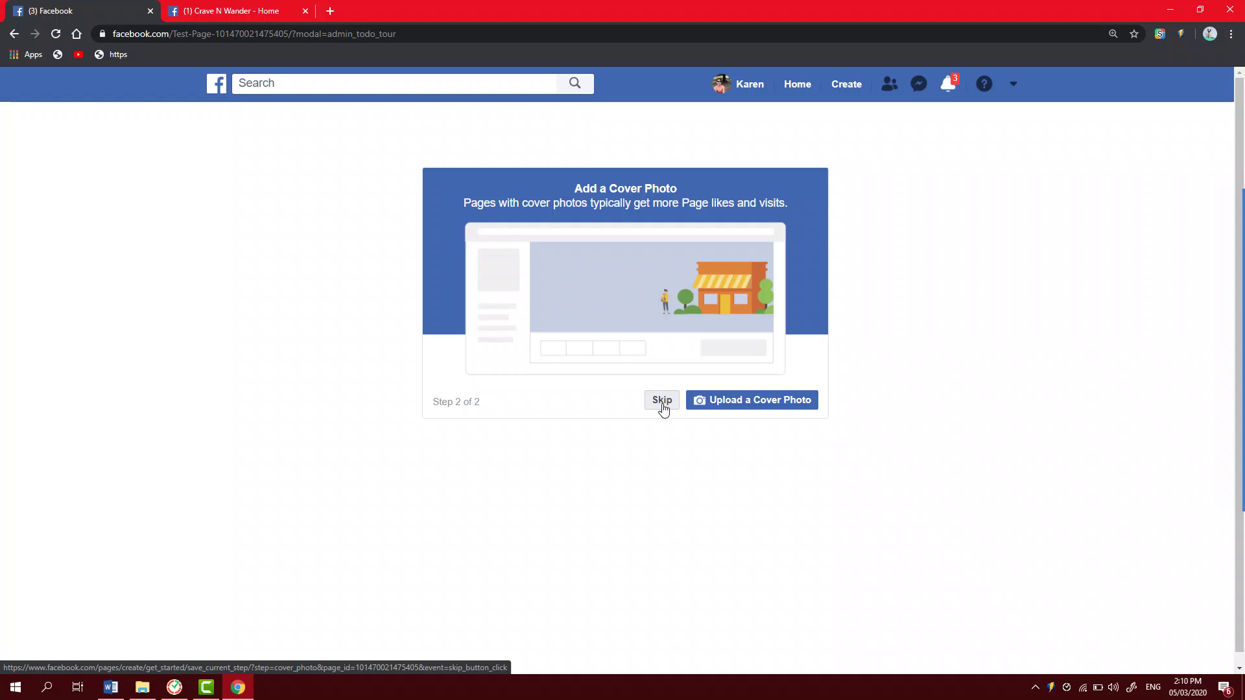
pyautogui.click(663, 401)
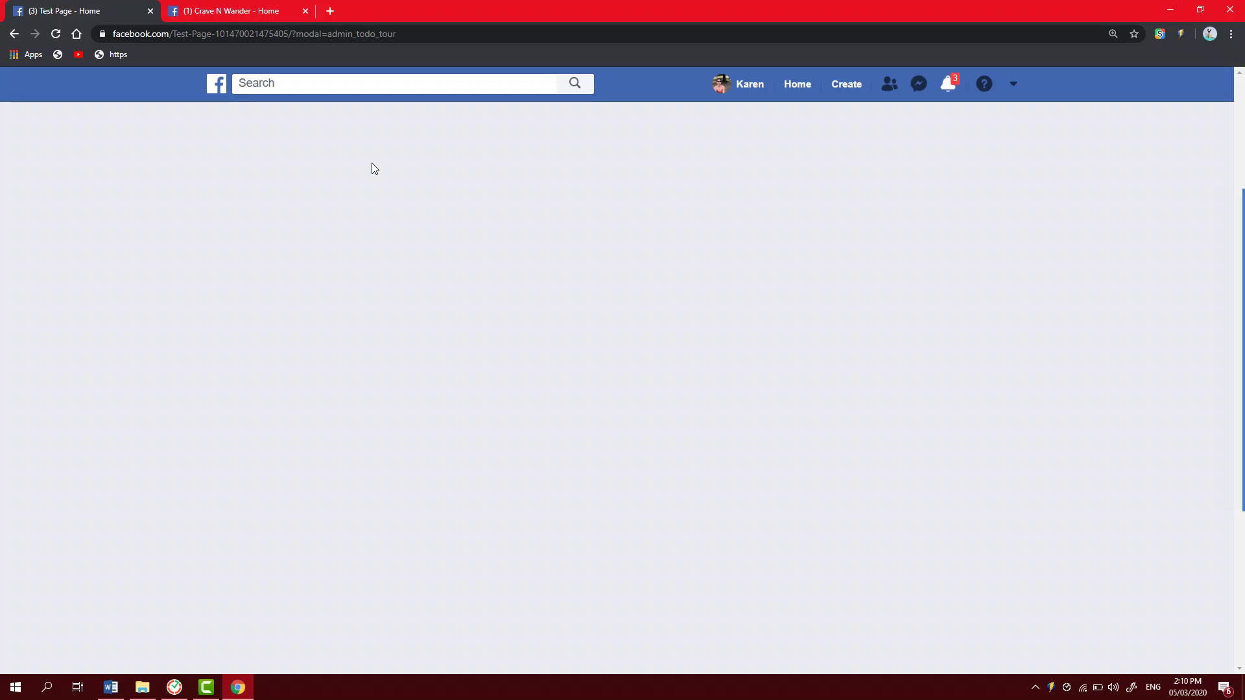
pyautogui.click(57, 34)
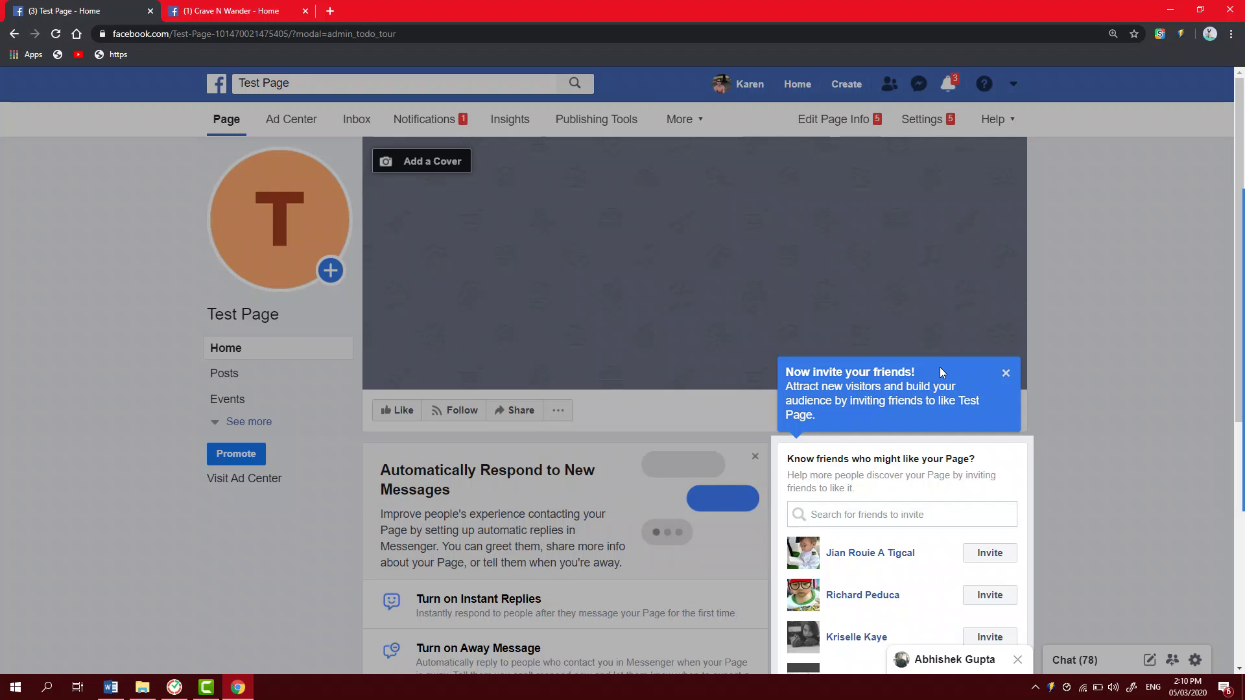
pyautogui.scroll(-1, 953, 389)
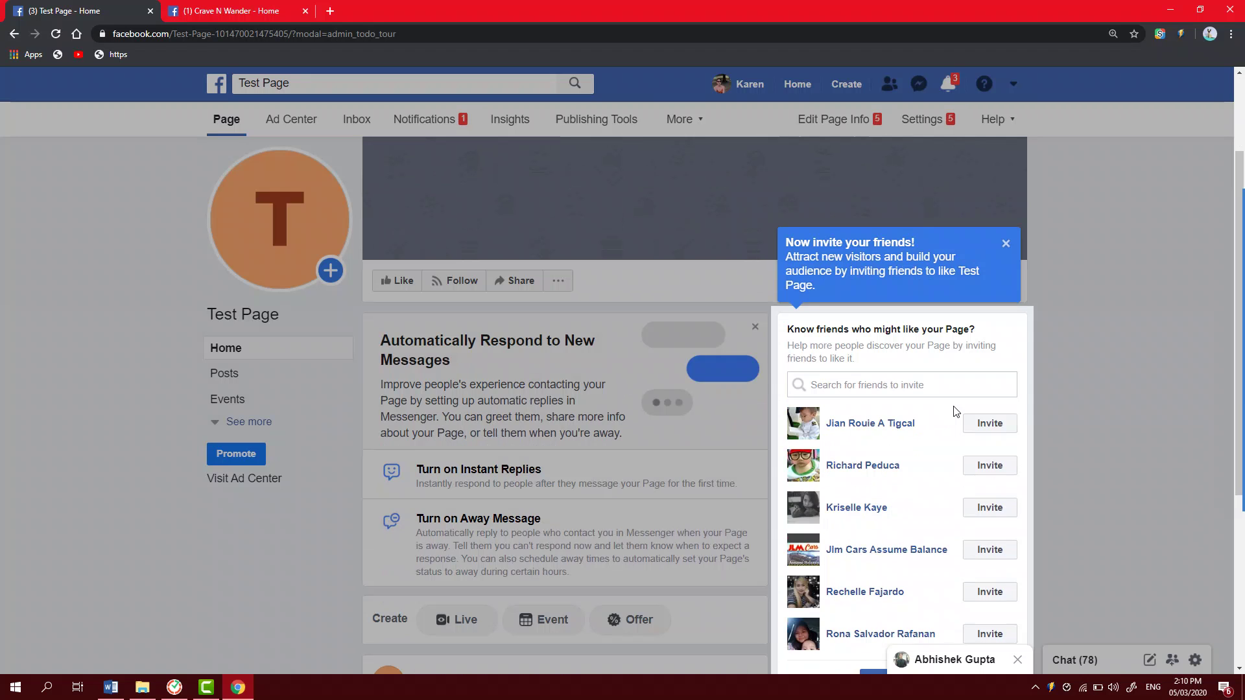
# Dismiss the 'Now invite your friends!' prompt and go to the Page Info settings.
pyautogui.click(1007, 244)
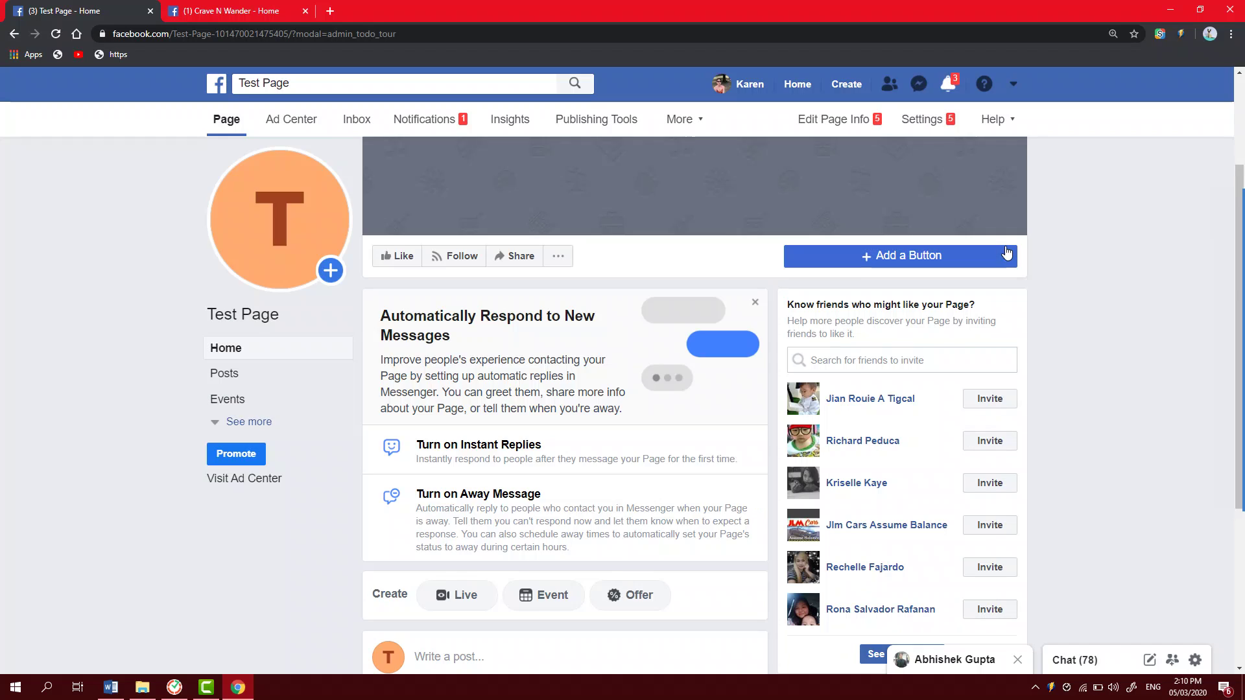
pyautogui.scroll(1, 990, 294)
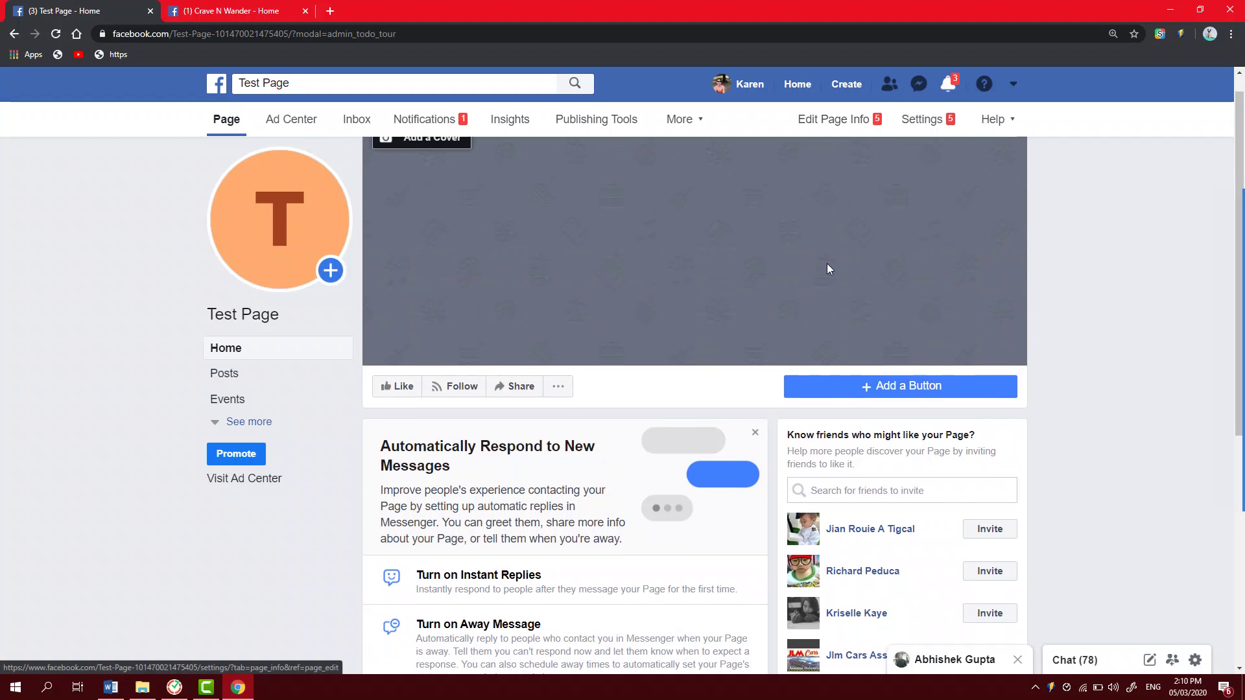
pyautogui.scroll(1, 828, 269)
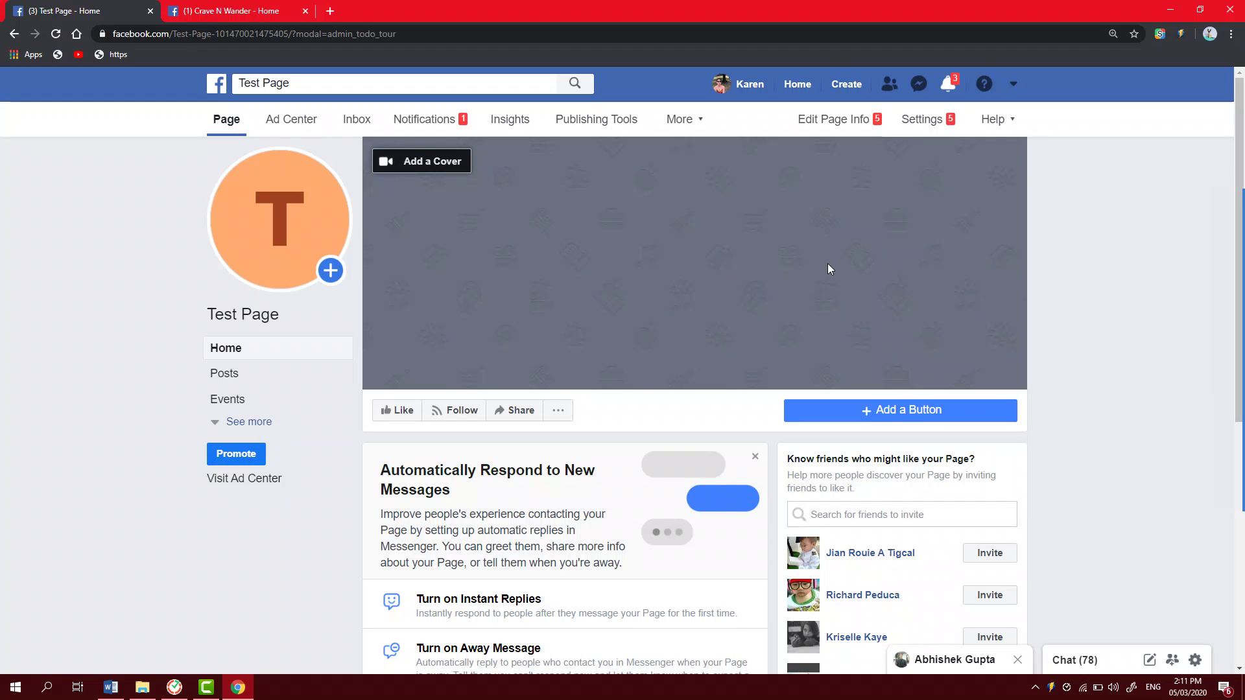
pyautogui.click(855, 124)
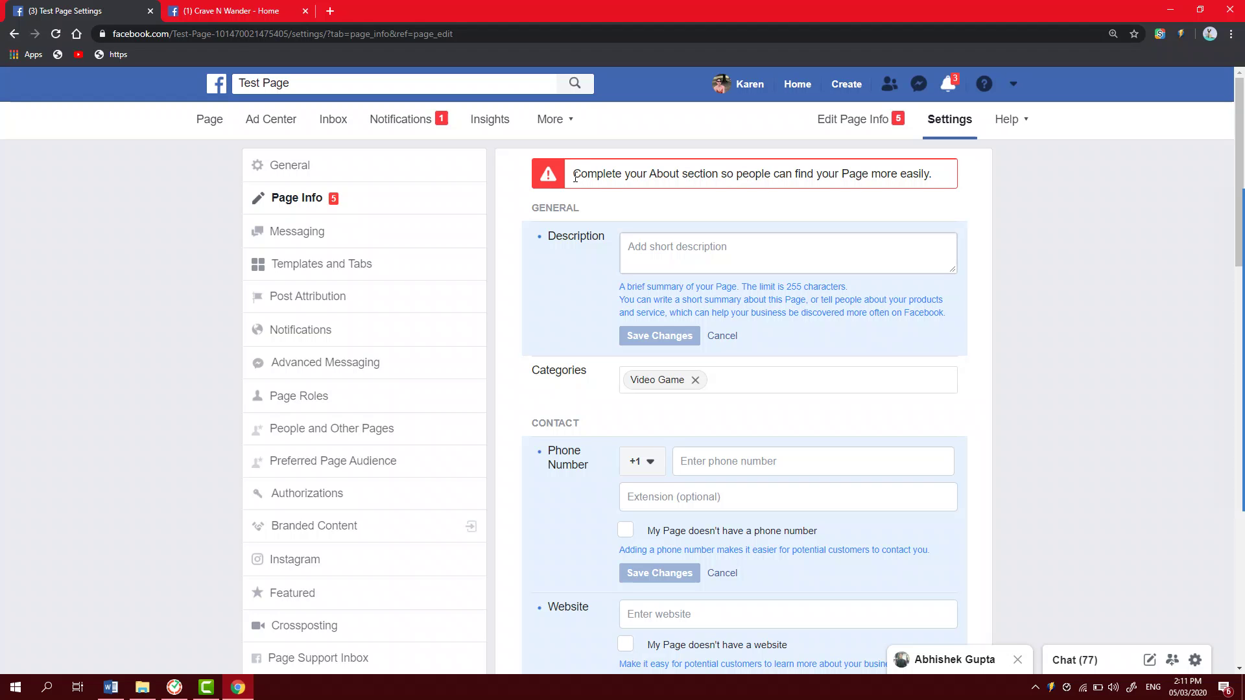
# Begin editing the empty Description field in Test Page's Page Info settings.
pyautogui.moveTo(573, 175); pyautogui.dragTo(929, 172)
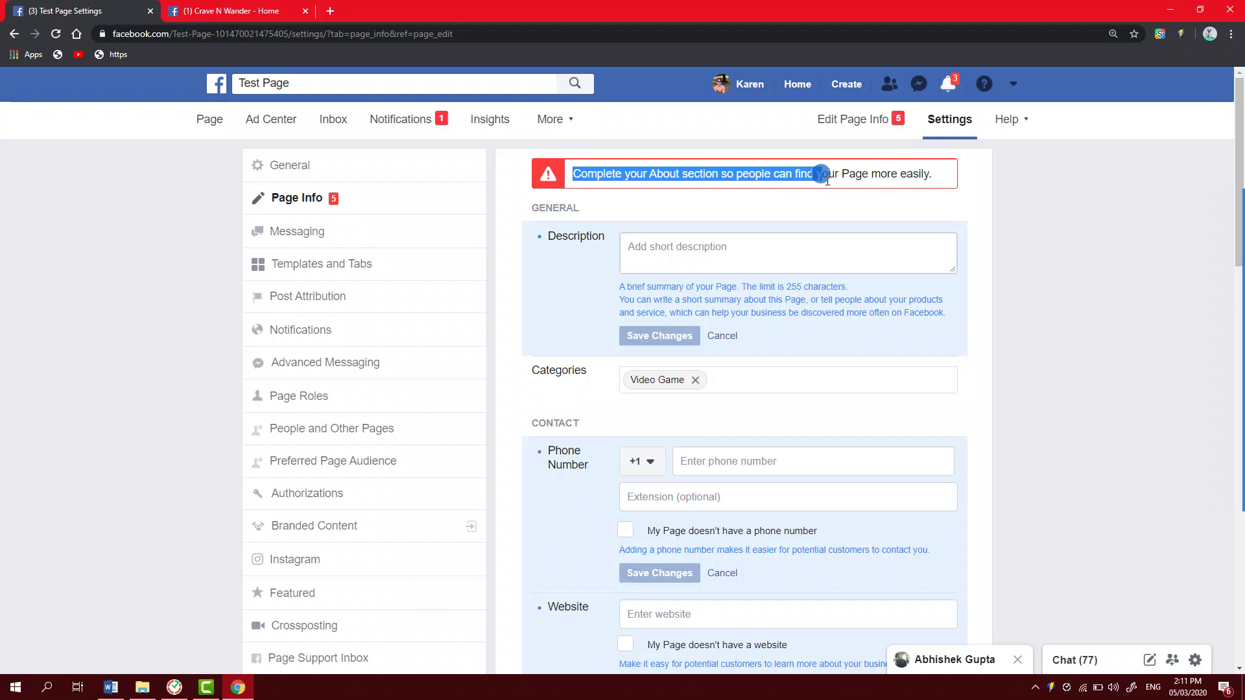
pyautogui.click(1043, 218)
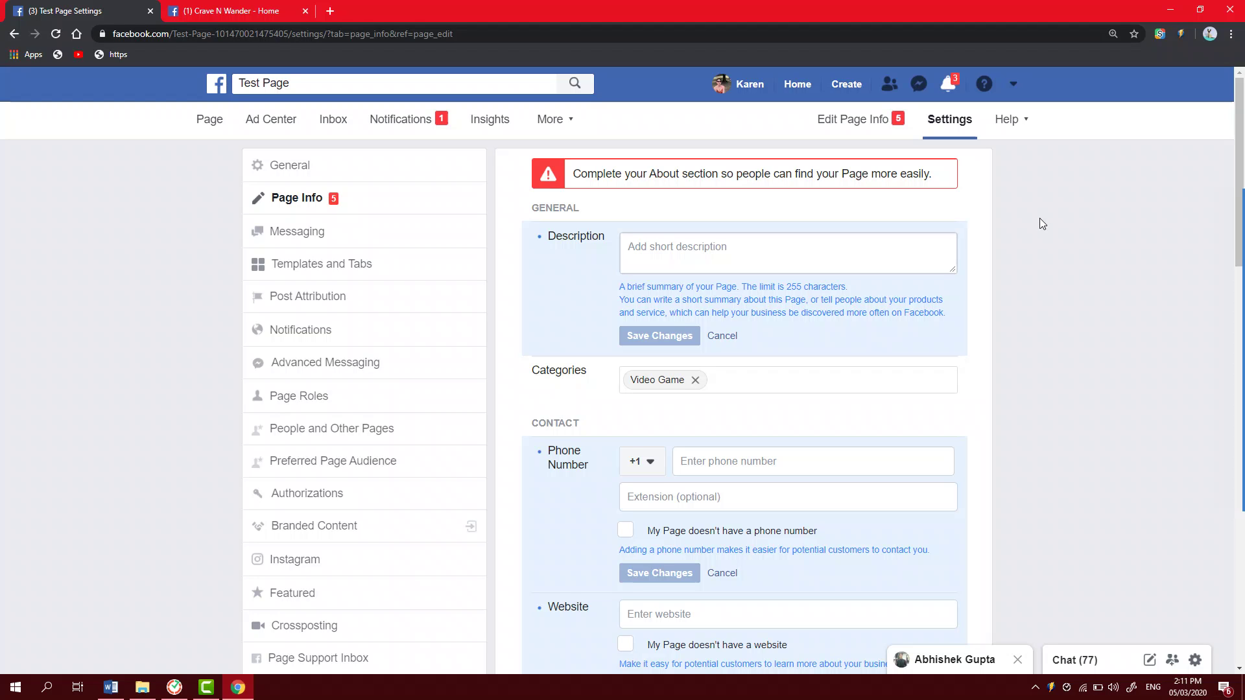
pyautogui.click(767, 250)
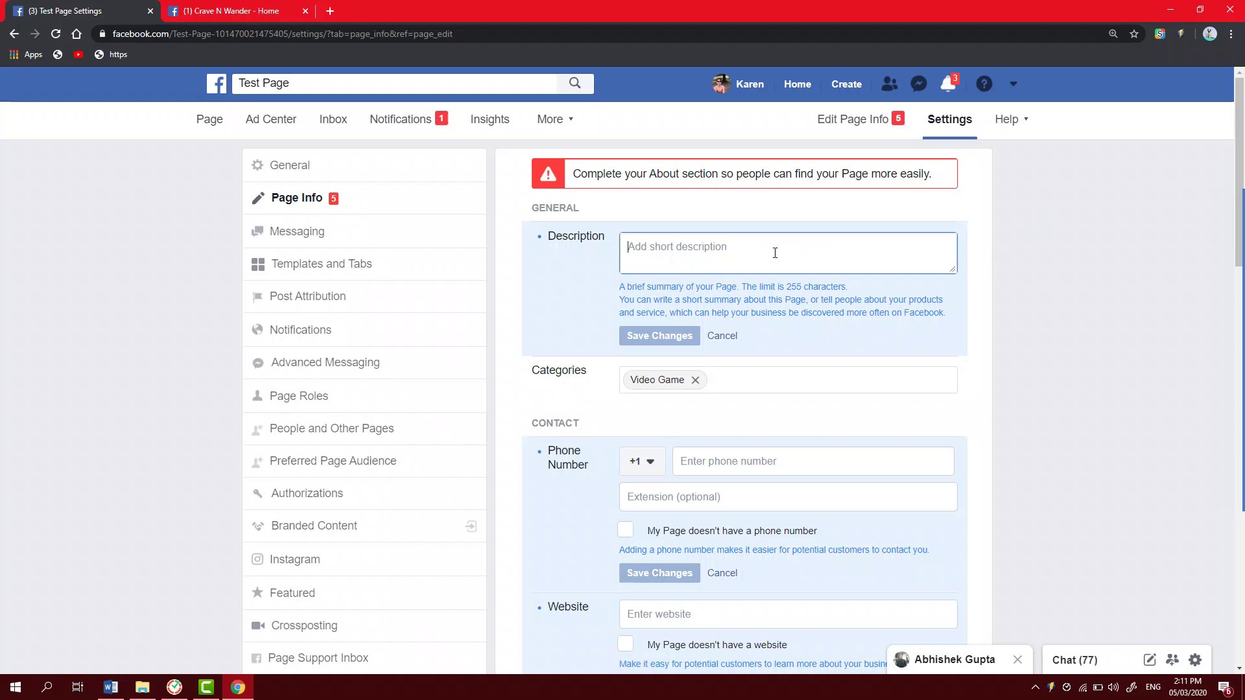
pyautogui.scroll(-2, 776, 255)
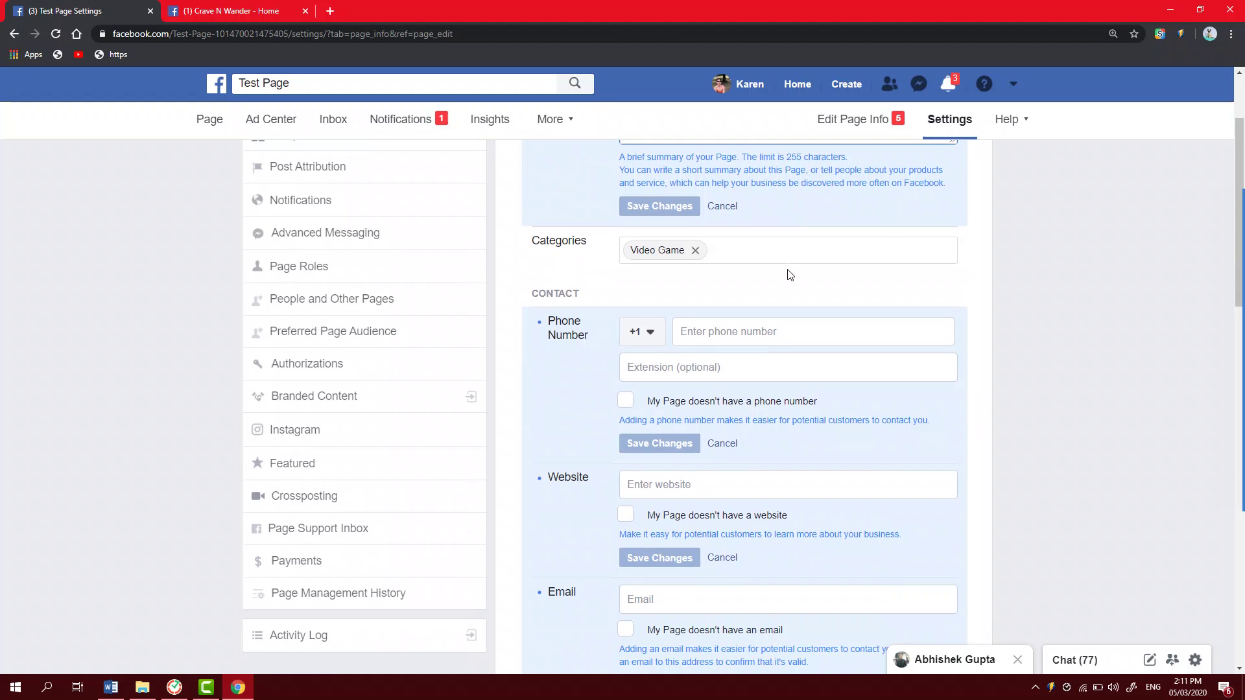
pyautogui.scroll(-1, 788, 274)
pyautogui.scroll(-1, 789, 272)
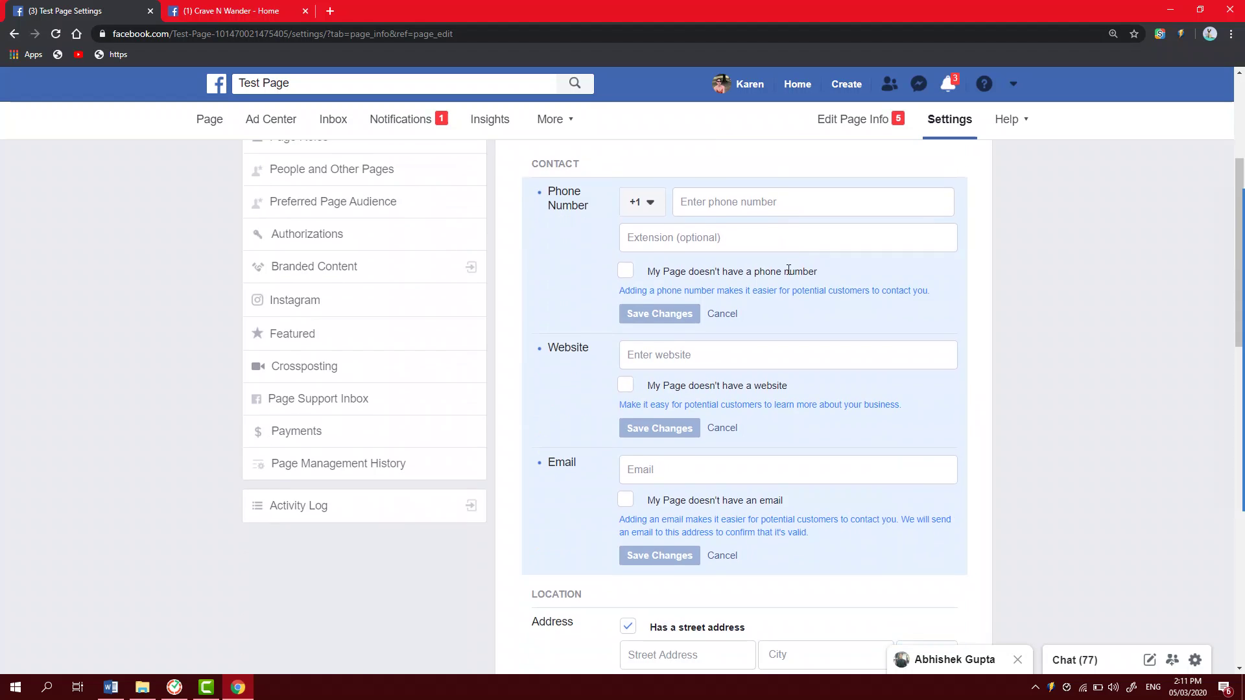
pyautogui.scroll(-5, 788, 271)
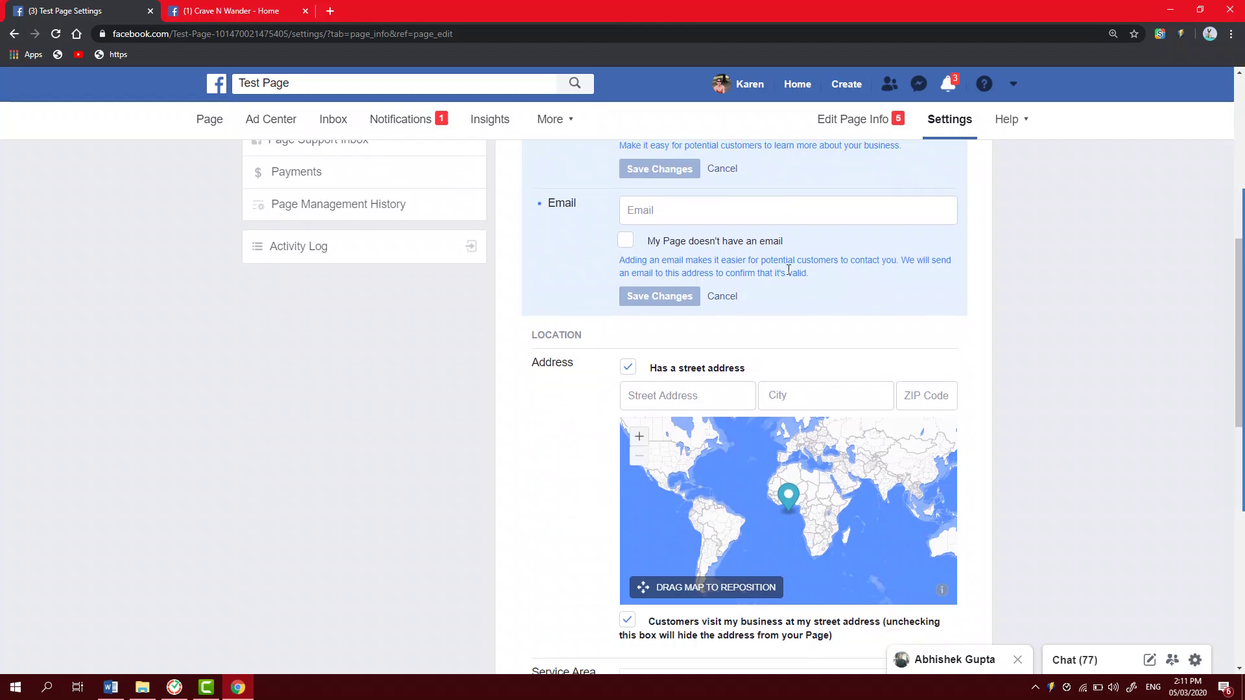
pyautogui.scroll(-2, 786, 268)
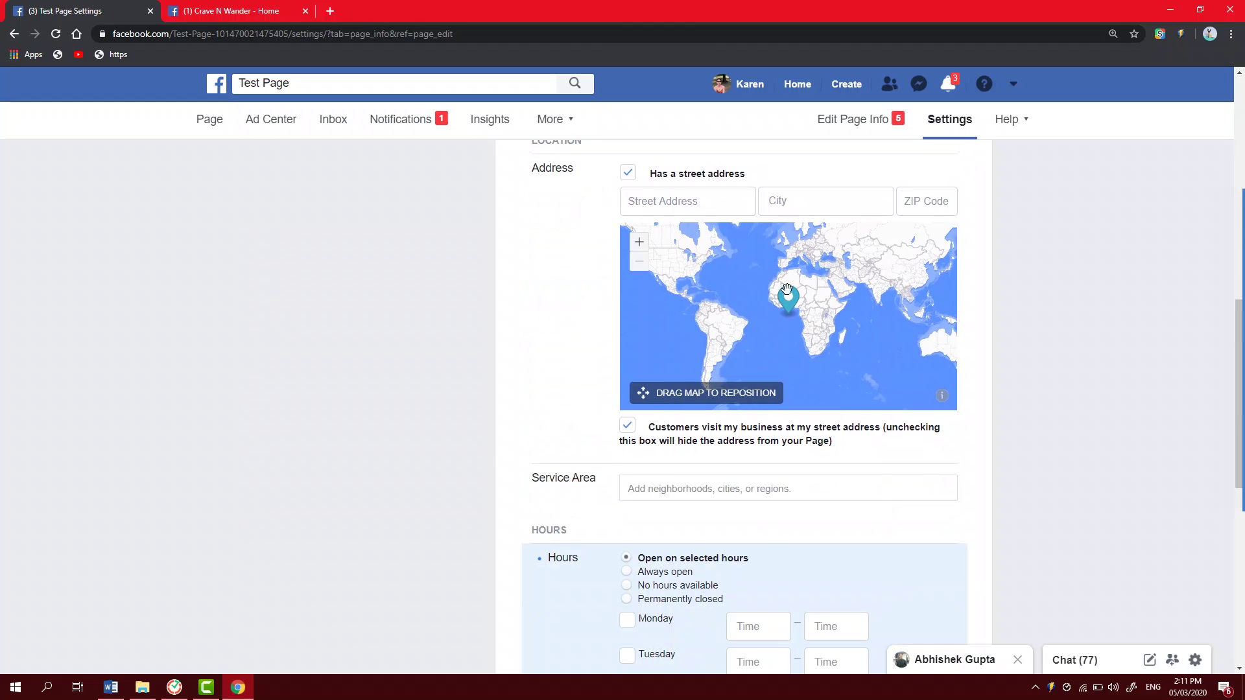
pyautogui.scroll(-4, 1015, 345)
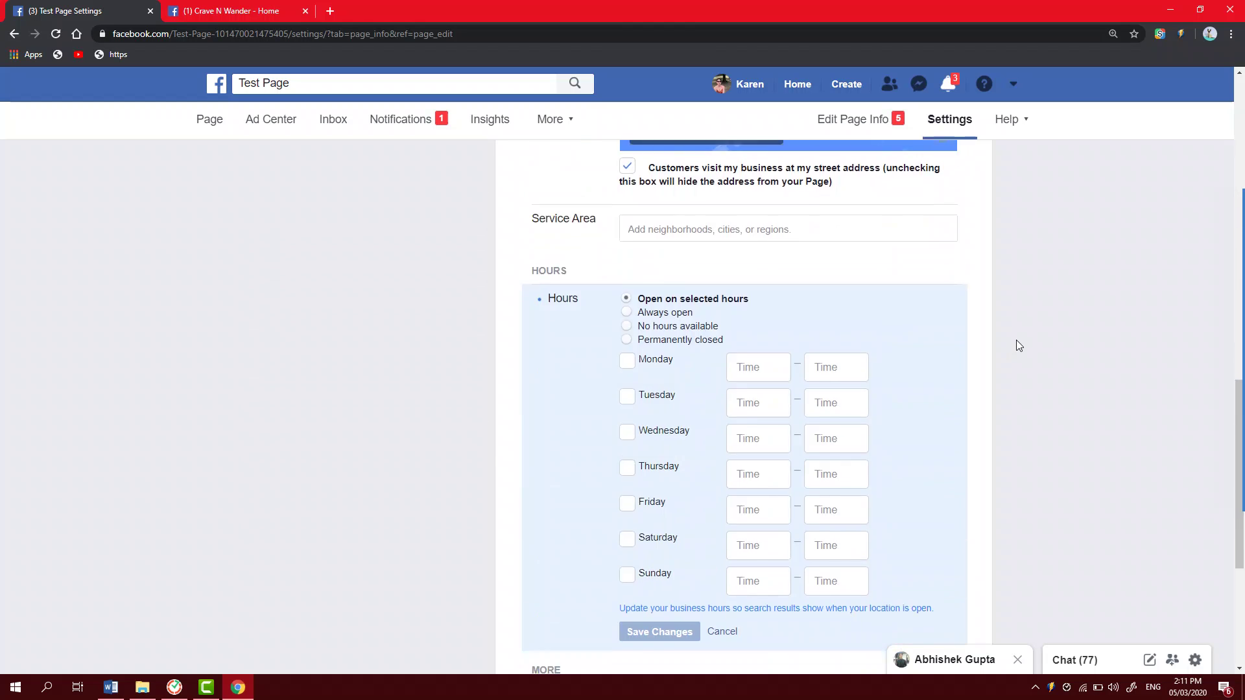
pyautogui.scroll(-4, 1018, 346)
pyautogui.scroll(3, 1017, 345)
pyautogui.scroll(5, 1017, 346)
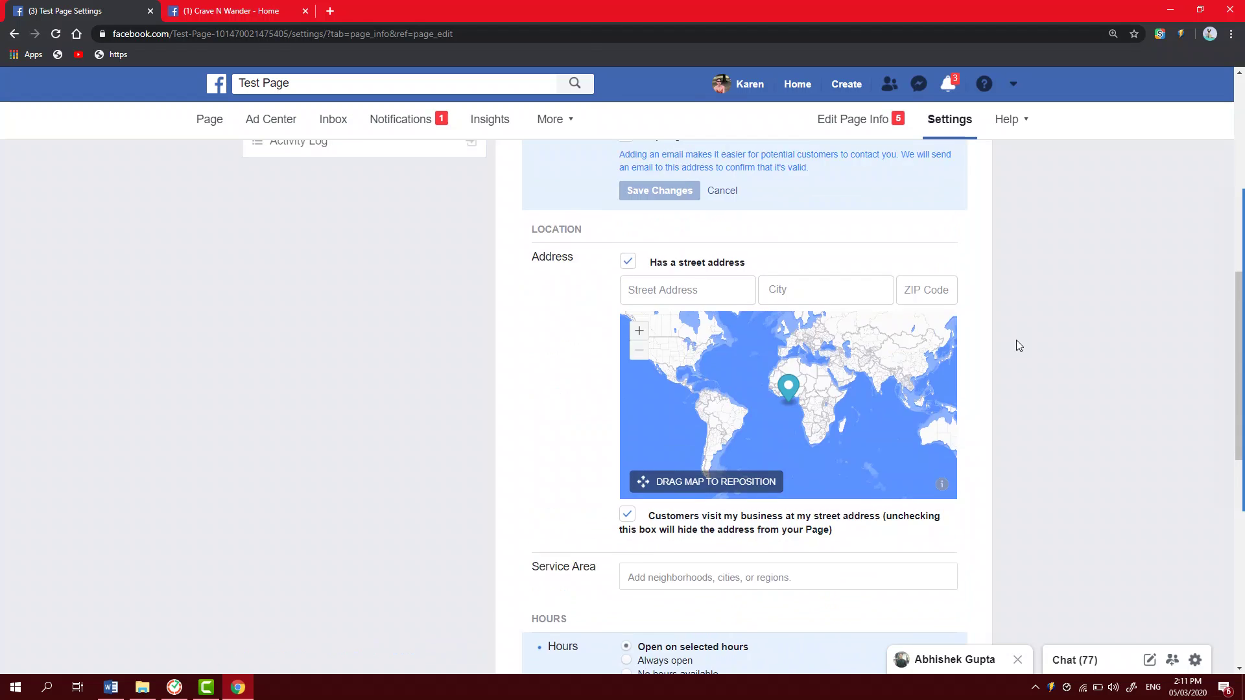
pyautogui.scroll(5, 1016, 345)
pyautogui.scroll(2, 1016, 346)
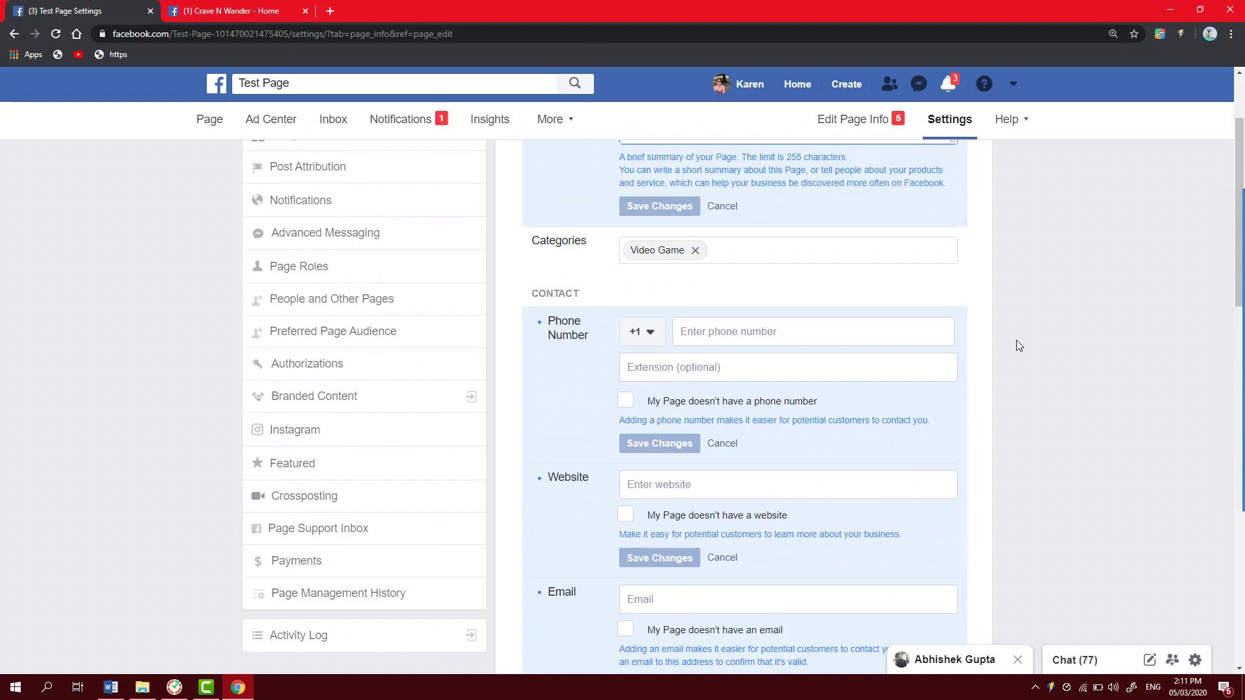